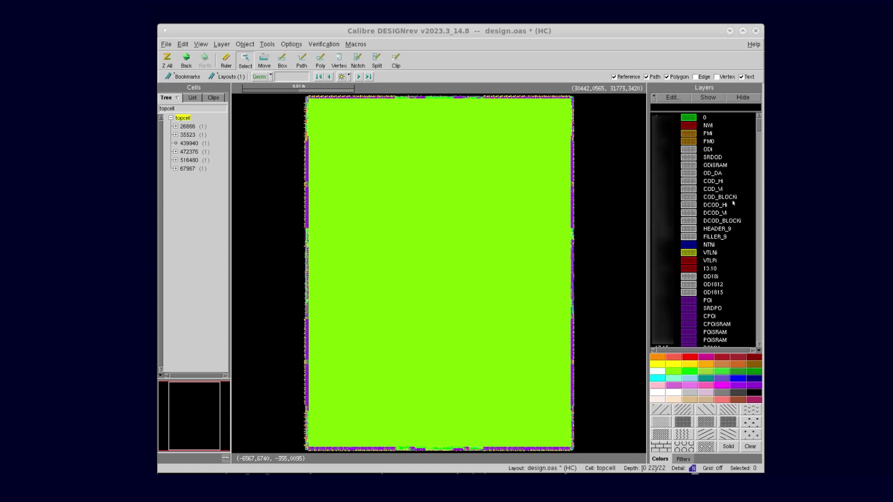
Scroll the Layers list down to M14i and show only that layer, hiding all others
{"action": "scroll", "coordinate": [733, 205], "scroll_direction": "down", "scroll_amount": 8}
{"action": "scroll", "coordinate": [733, 204], "scroll_direction": "down", "scroll_amount": 10}
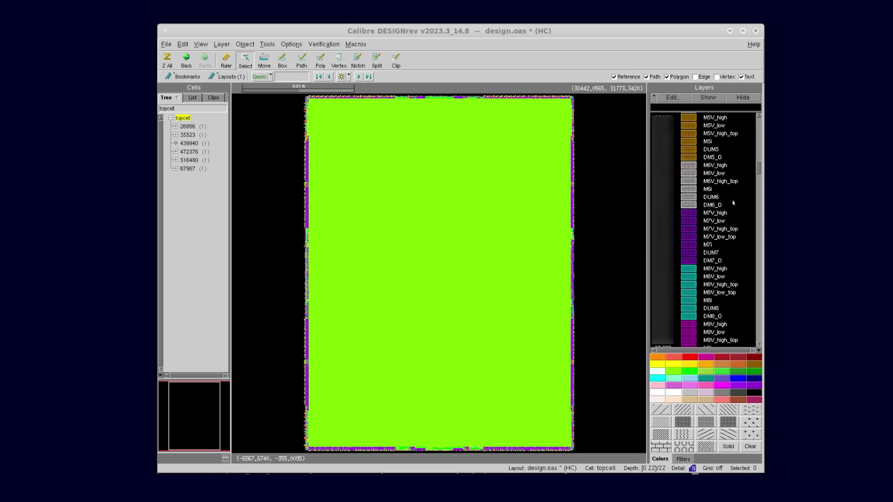
{"action": "scroll", "coordinate": [733, 203], "scroll_direction": "down", "scroll_amount": 10}
{"action": "scroll", "coordinate": [734, 203], "scroll_direction": "down", "scroll_amount": 4}
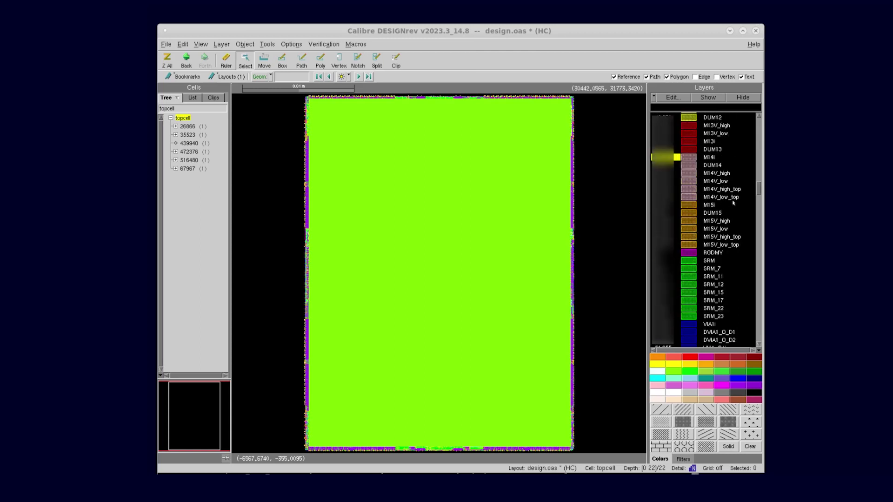
{"action": "right_click", "coordinate": [692, 158]}
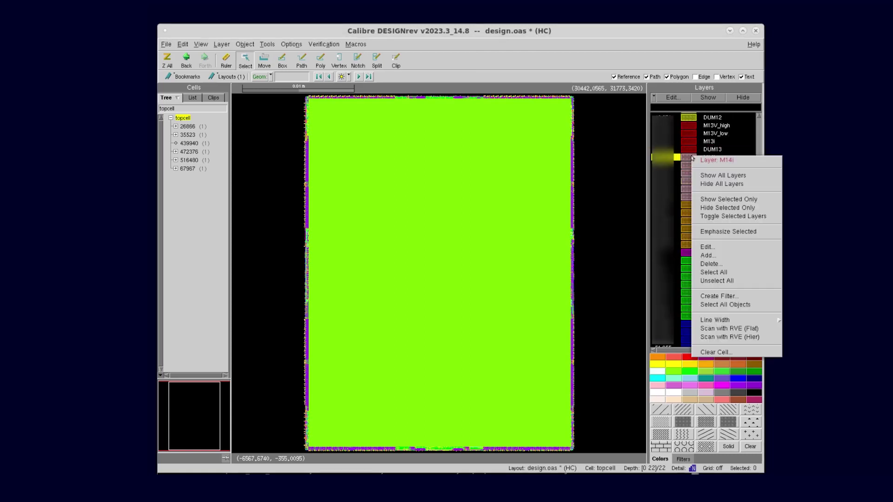
{"action": "left_click", "coordinate": [698, 199]}
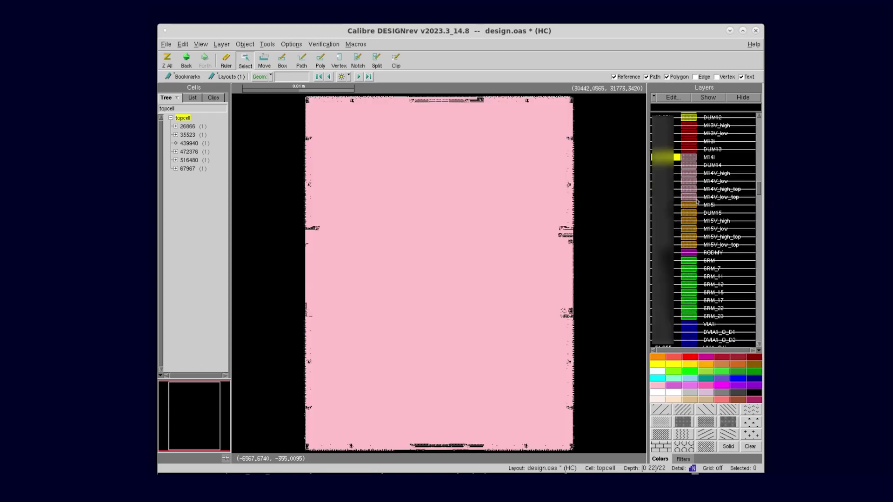
In the layer Connections, disable the M10i–M11i and M11i–M12i rows, keeping M13i–M15i enabled
{"action": "left_click", "coordinate": [673, 98]}
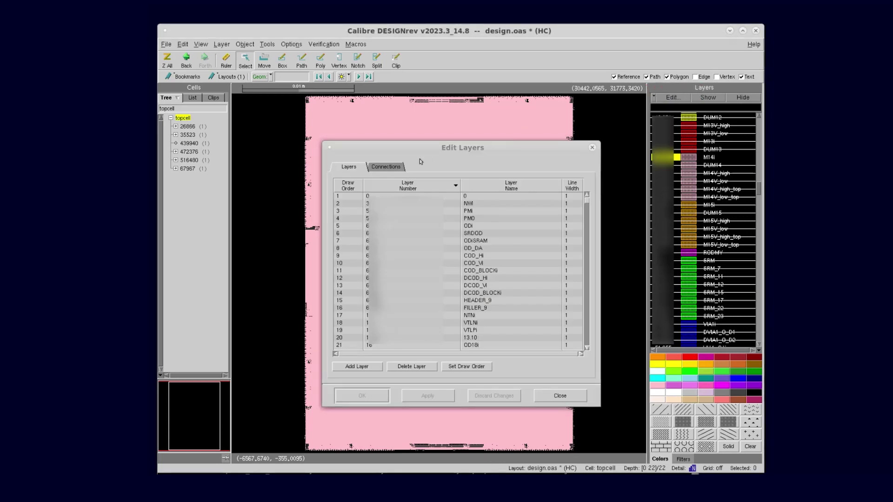
{"action": "left_click", "coordinate": [389, 168]}
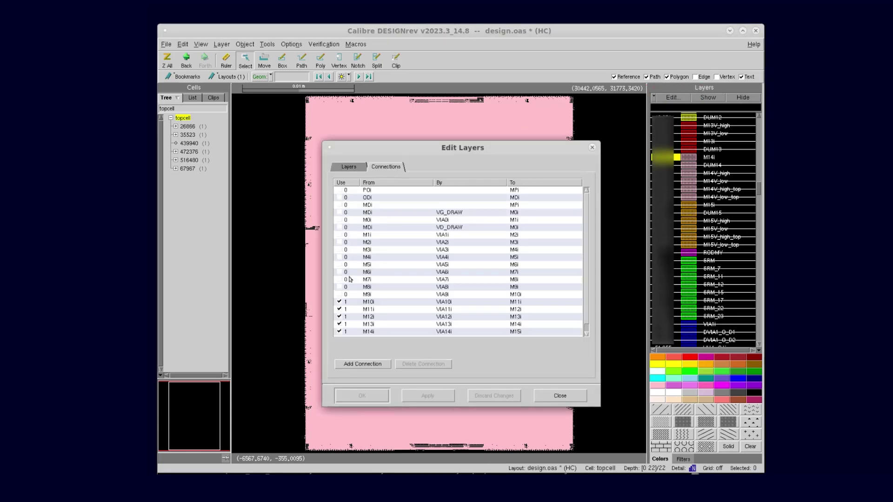
{"action": "left_click", "coordinate": [339, 302]}
{"action": "left_click", "coordinate": [339, 309]}
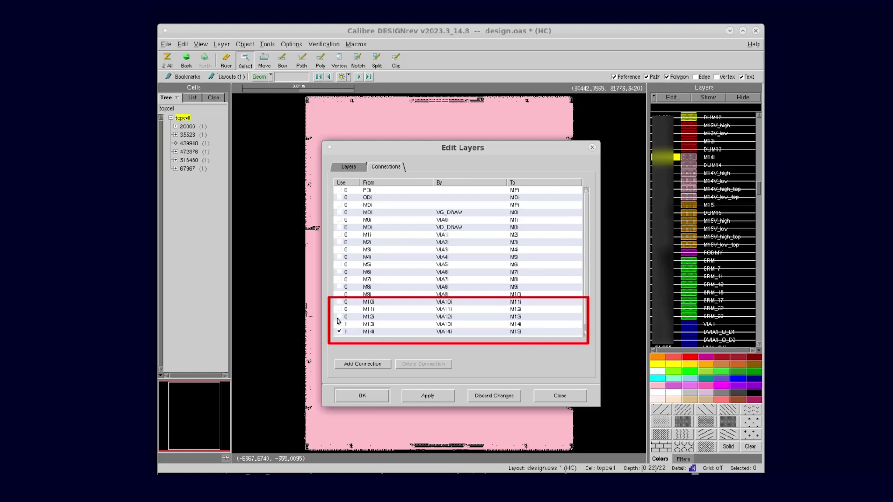
{"action": "scroll", "coordinate": [587, 323], "scroll_direction": "down", "scroll_amount": 1}
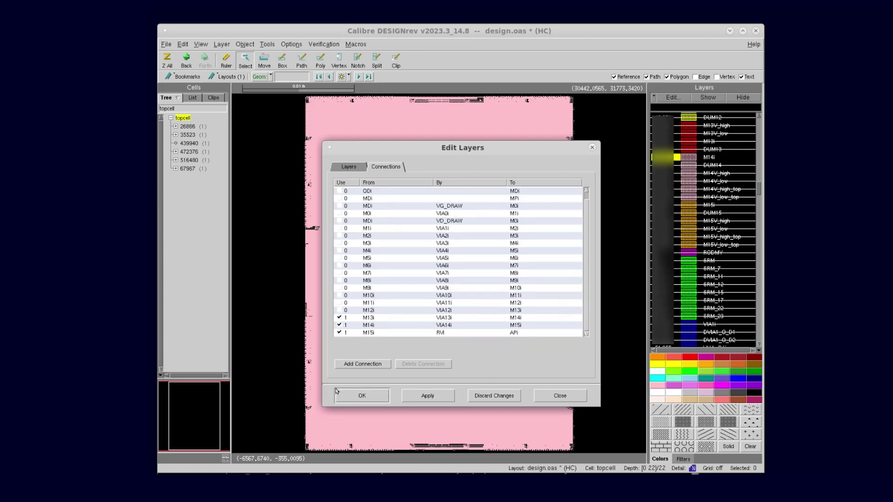
{"action": "left_click", "coordinate": [358, 395]}
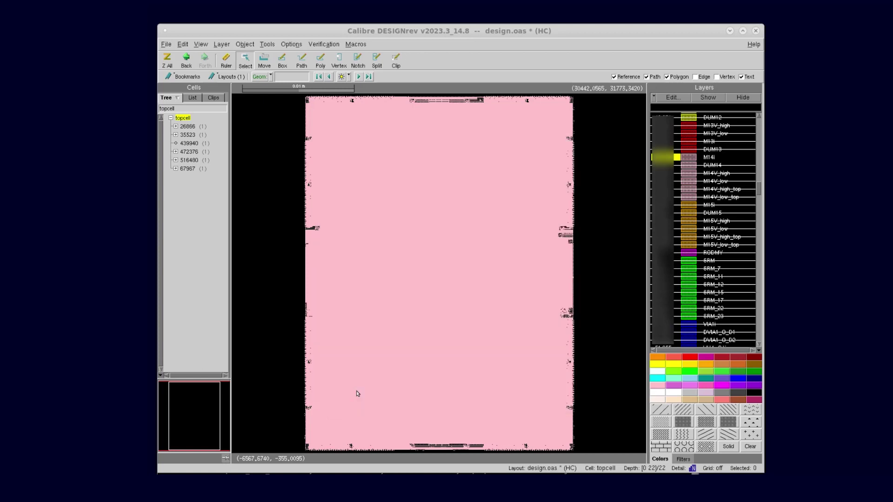
Open the Nets preferences to extract with geometries and connect rules at all levels
{"action": "left_click", "coordinate": [298, 45]}
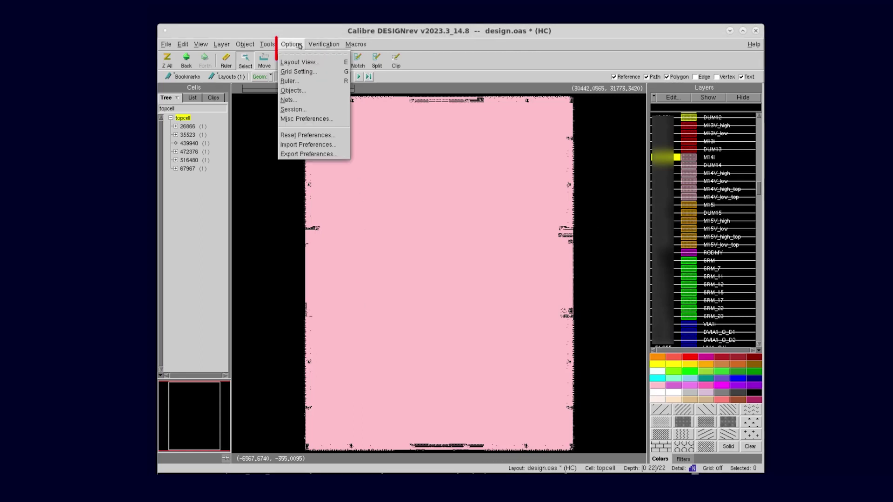
{"action": "left_click", "coordinate": [309, 100]}
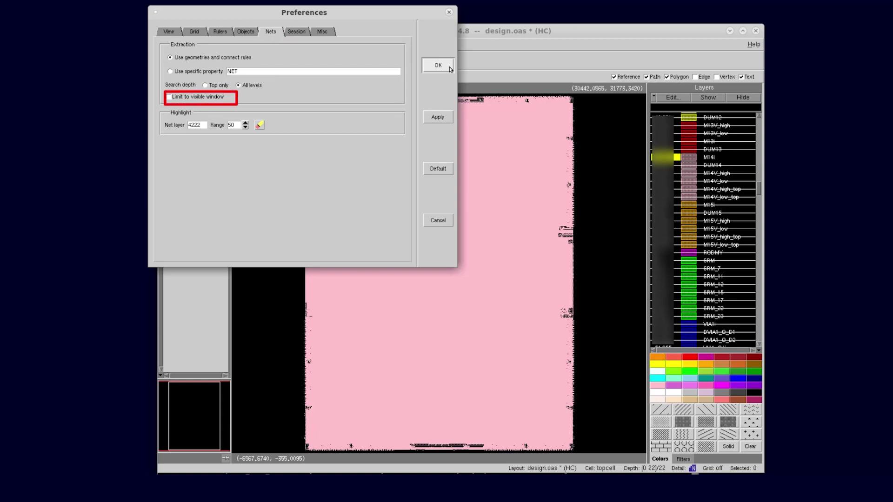
Go to coordinates 6425.2 481.15, select the M14i polygon there, and zoom out
{"action": "left_click", "coordinate": [438, 65]}
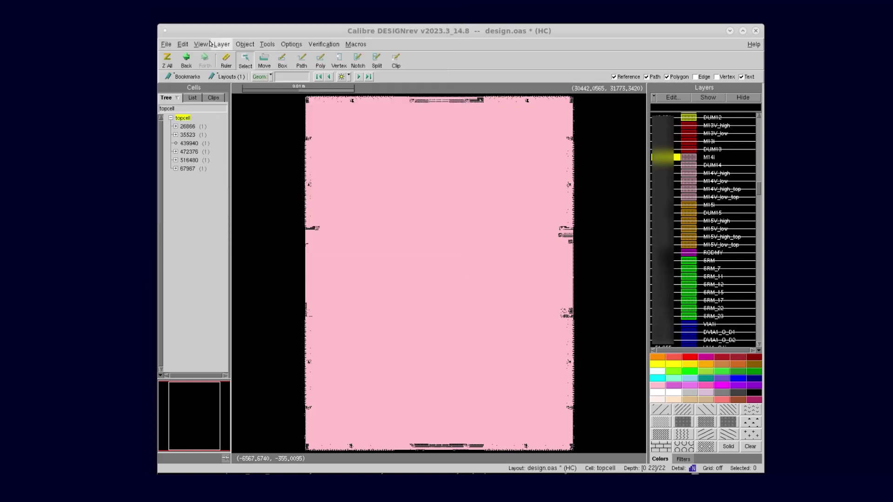
{"action": "left_click", "coordinate": [201, 44]}
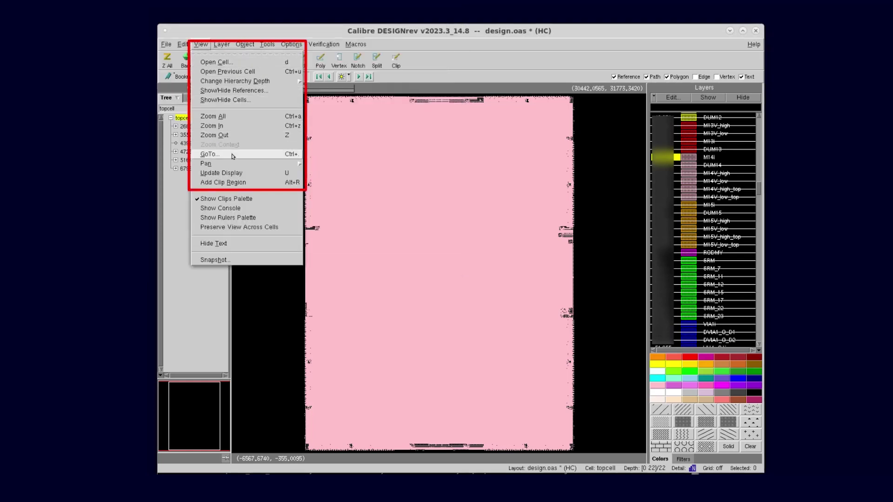
{"action": "left_click", "coordinate": [210, 154]}
{"action": "type", "text": "64"}
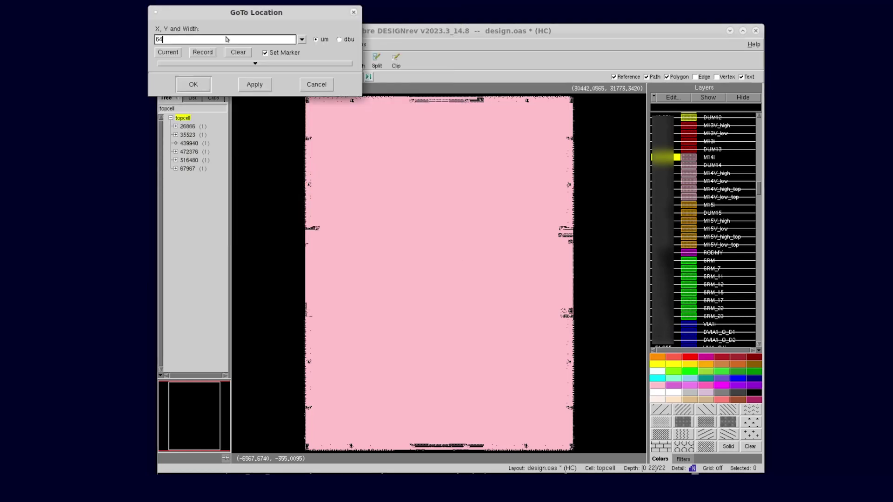
{"action": "type", "text": "25.2  481.15"}
{"action": "left_click", "coordinate": [254, 84]}
{"action": "left_click", "coordinate": [459, 257]}
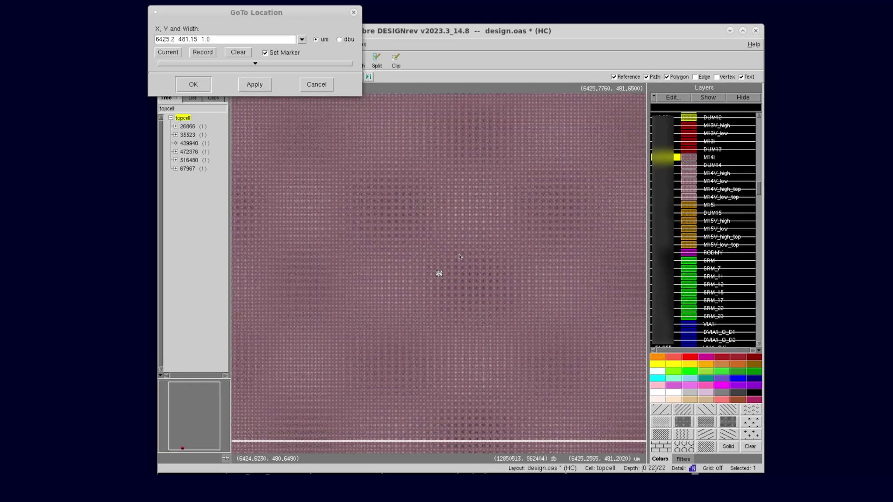
{"action": "scroll", "coordinate": [459, 257], "scroll_direction": "down", "scroll_amount": 6}
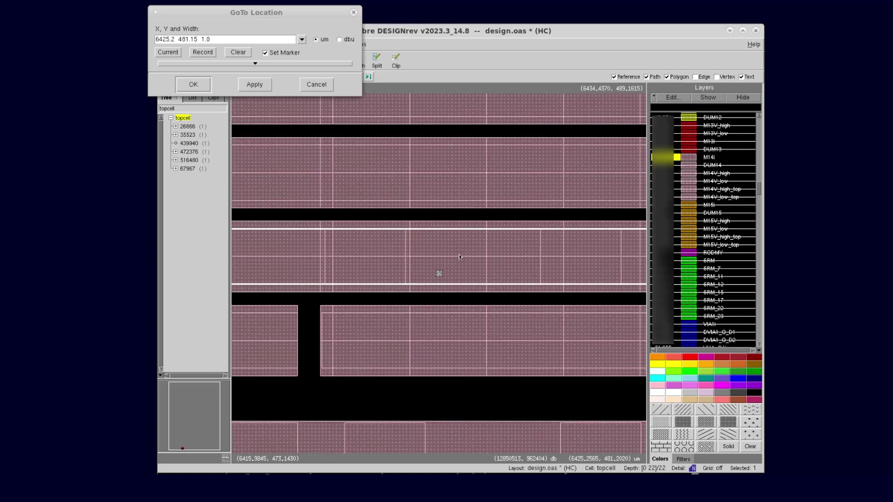
Extract the net of the selected M14i polygon as net1 and expand its layer list
{"action": "left_click", "coordinate": [316, 84]}
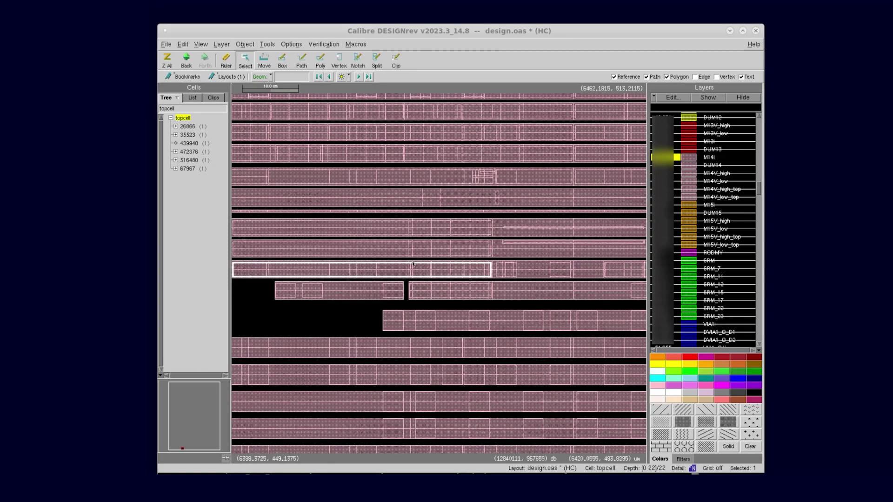
{"action": "right_click", "coordinate": [433, 270]}
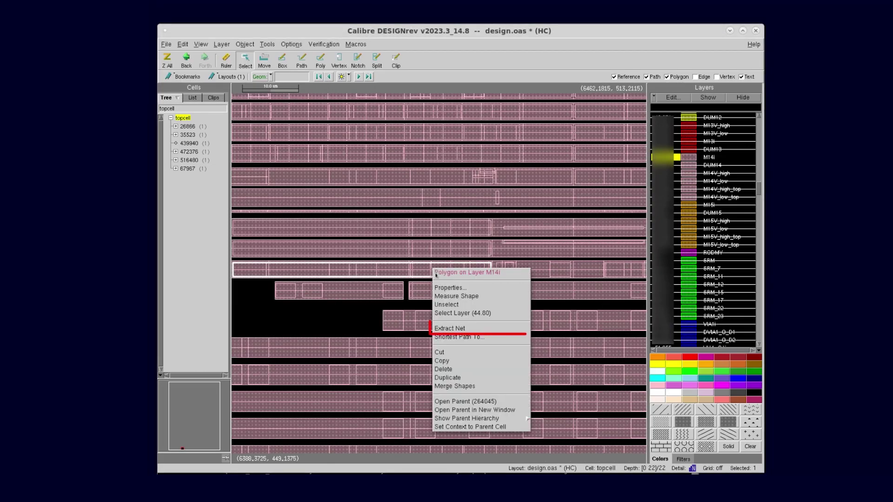
{"action": "left_click", "coordinate": [483, 331]}
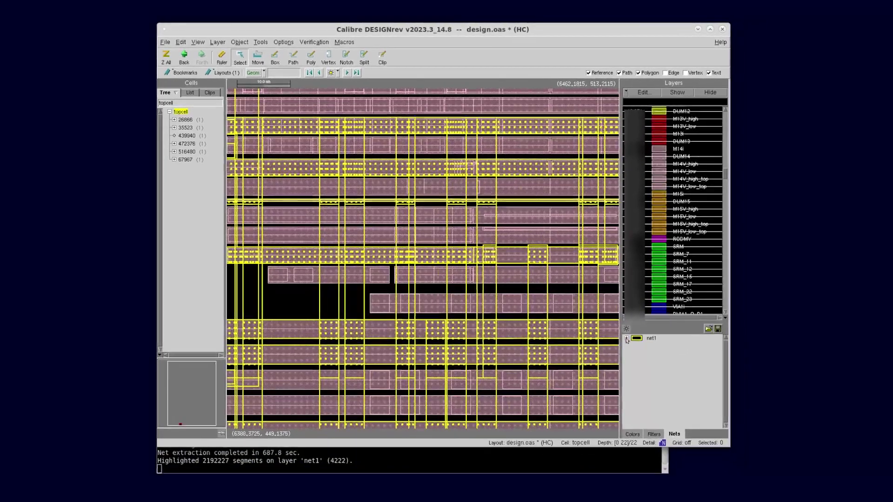
{"action": "left_click", "coordinate": [655, 358]}
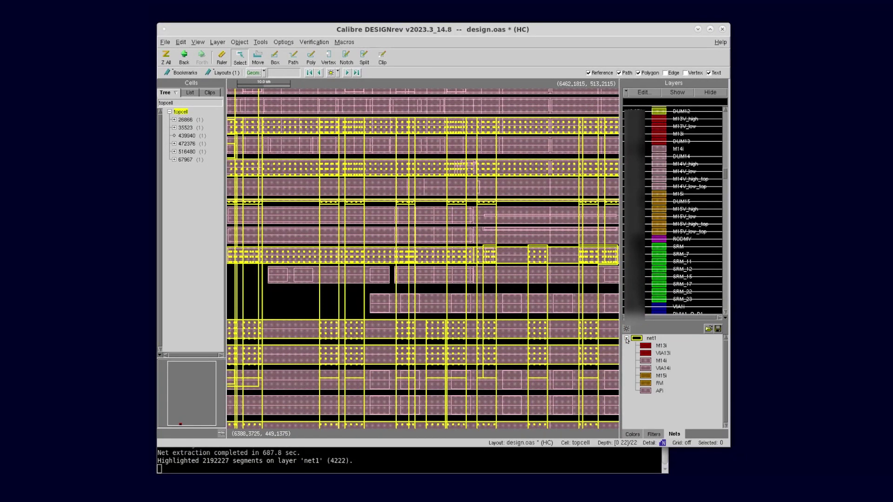
Export net1 with file type Oasis under the name net1.oas
{"action": "right_click", "coordinate": [641, 342]}
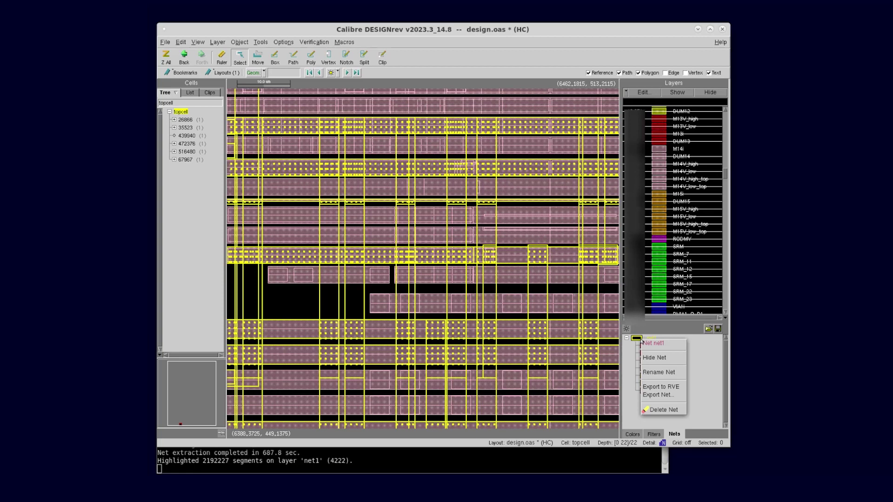
{"action": "left_click", "coordinate": [674, 395]}
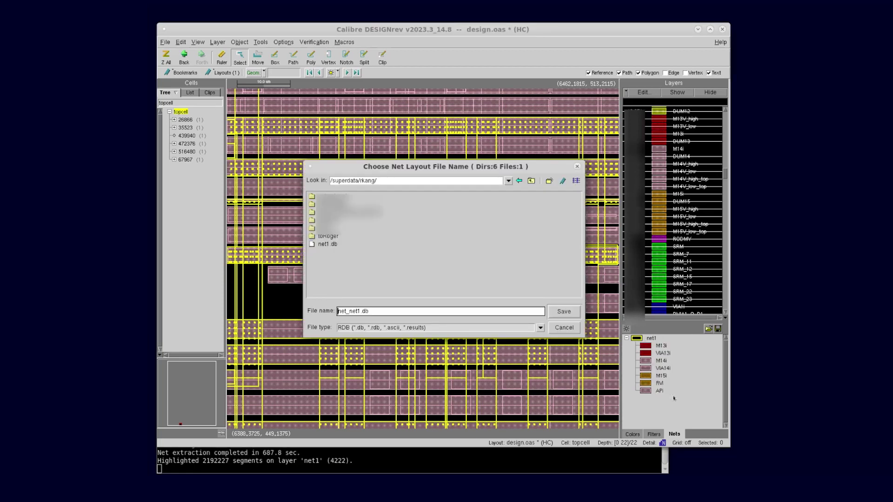
{"action": "left_click", "coordinate": [540, 328]}
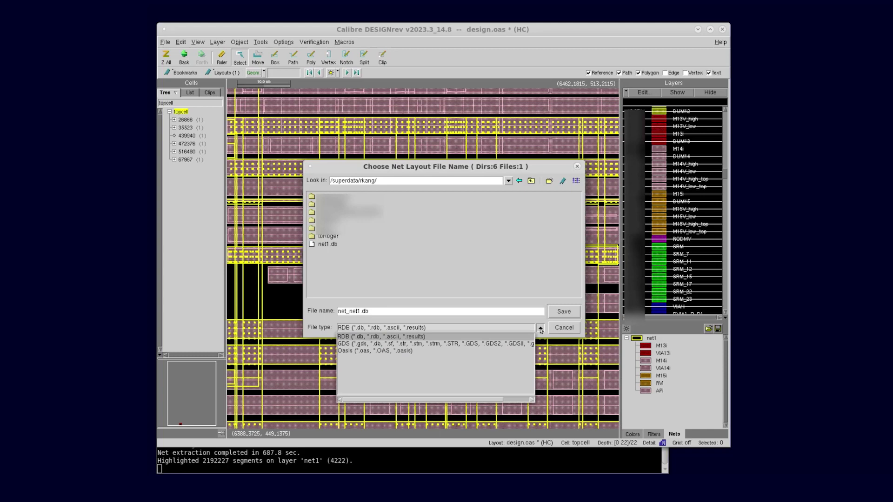
{"action": "left_click", "coordinate": [427, 351]}
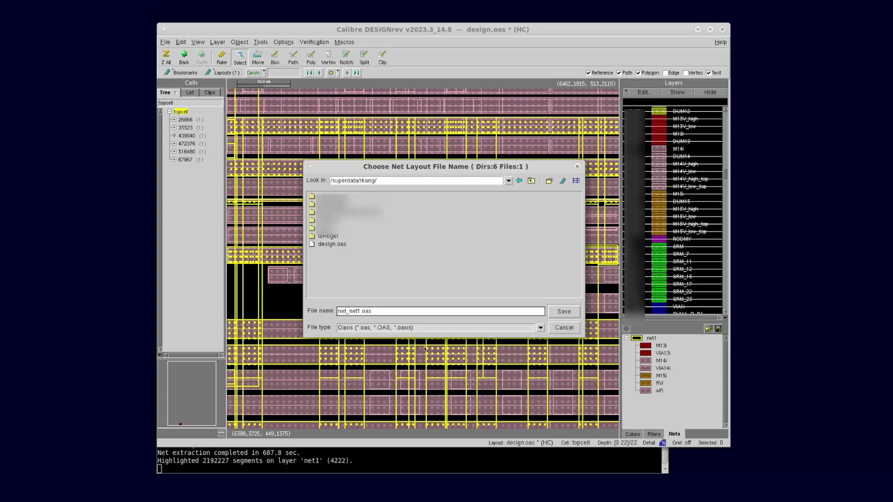
{"action": "left_click", "coordinate": [351, 312]}
{"action": "key", "text": "BackSpace"}
{"action": "key", "text": "BackSpace"}
{"action": "key", "text": "BackSpace"}
{"action": "key", "text": "BackSpace"}
{"action": "left_click", "coordinate": [564, 312]}
Open net1.oas as a second layout via File > Open Layout Files
{"action": "left_click", "coordinate": [165, 41]}
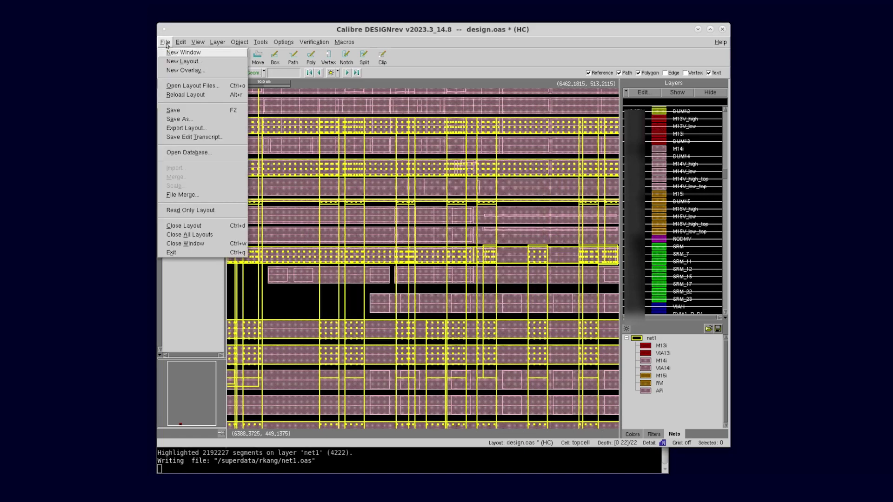
{"action": "left_click", "coordinate": [188, 84]}
{"action": "left_click", "coordinate": [346, 260]}
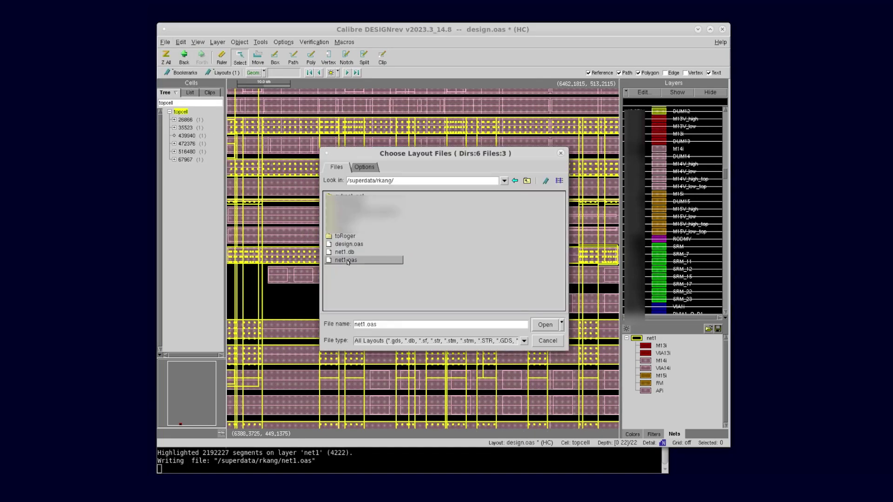
{"action": "left_click", "coordinate": [545, 325]}
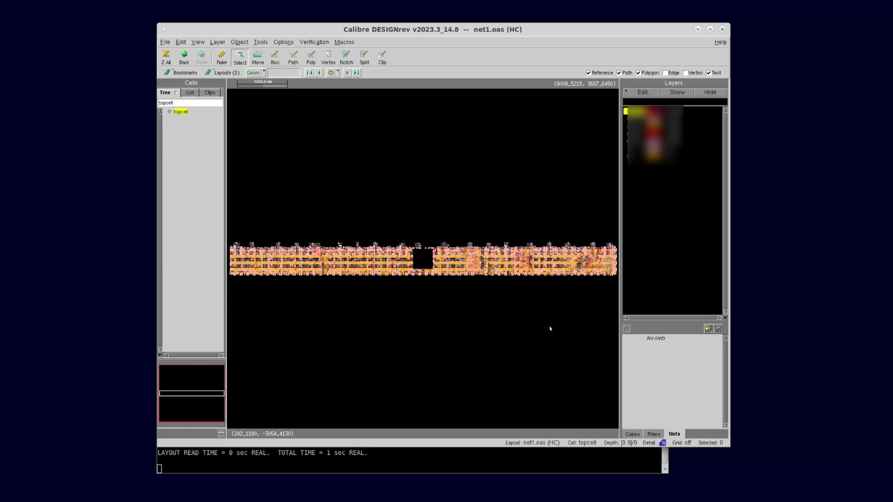